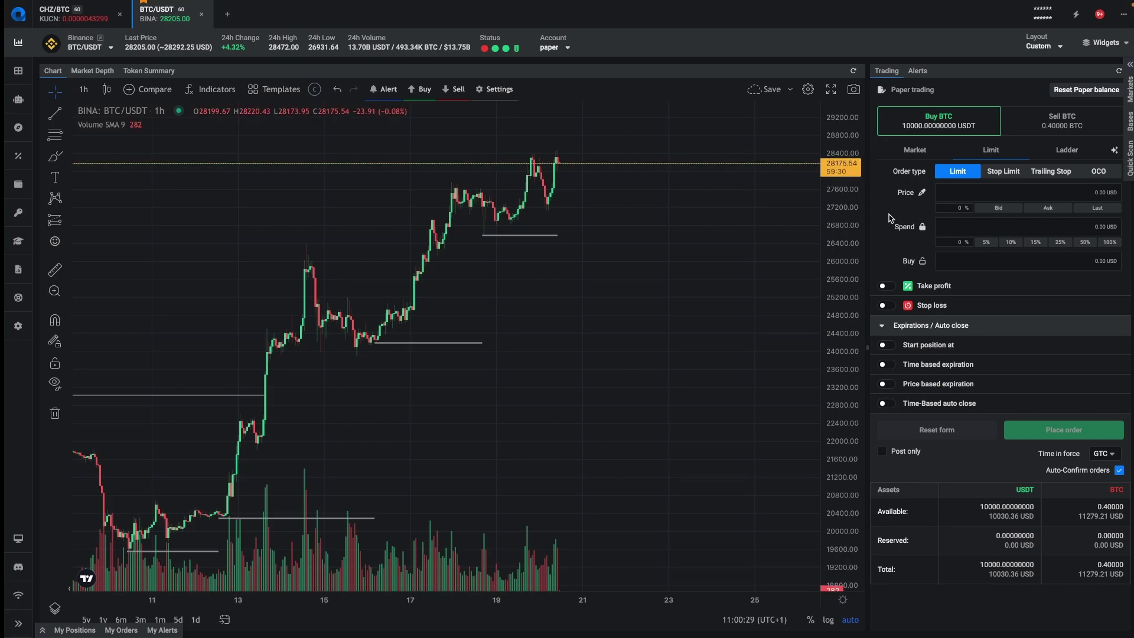
# Set a 5% (500 USDT) limit buy at 27224.68 with a take-profit at 28419.48.
pyautogui.click(986, 242)
pyautogui.moveTo(685, 163); pyautogui.dragTo(680, 206)
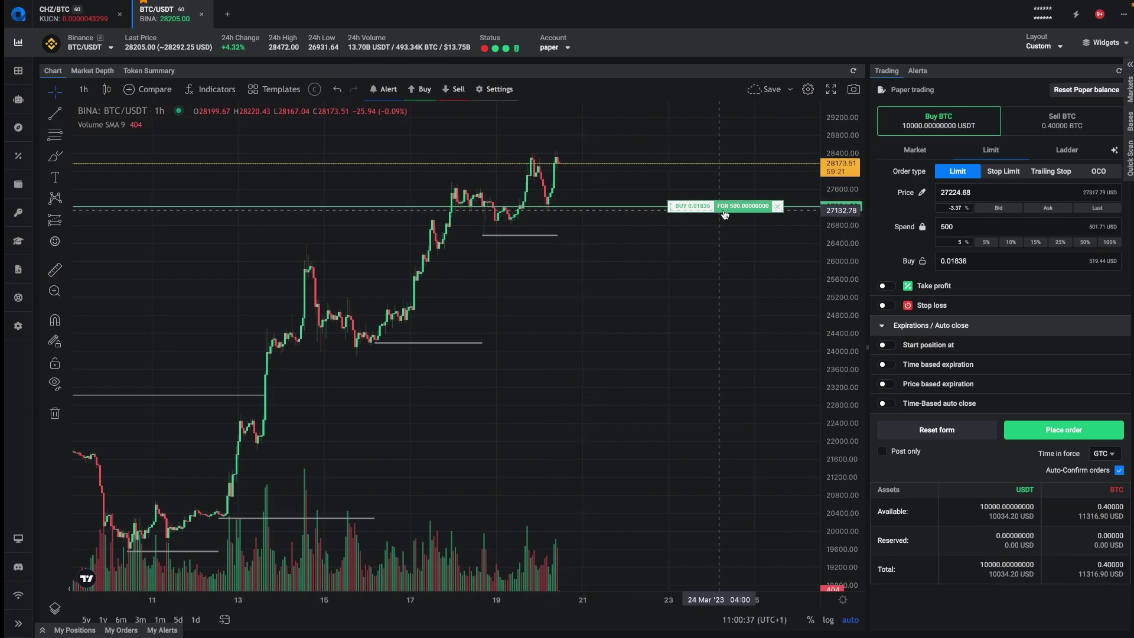
pyautogui.click(885, 287)
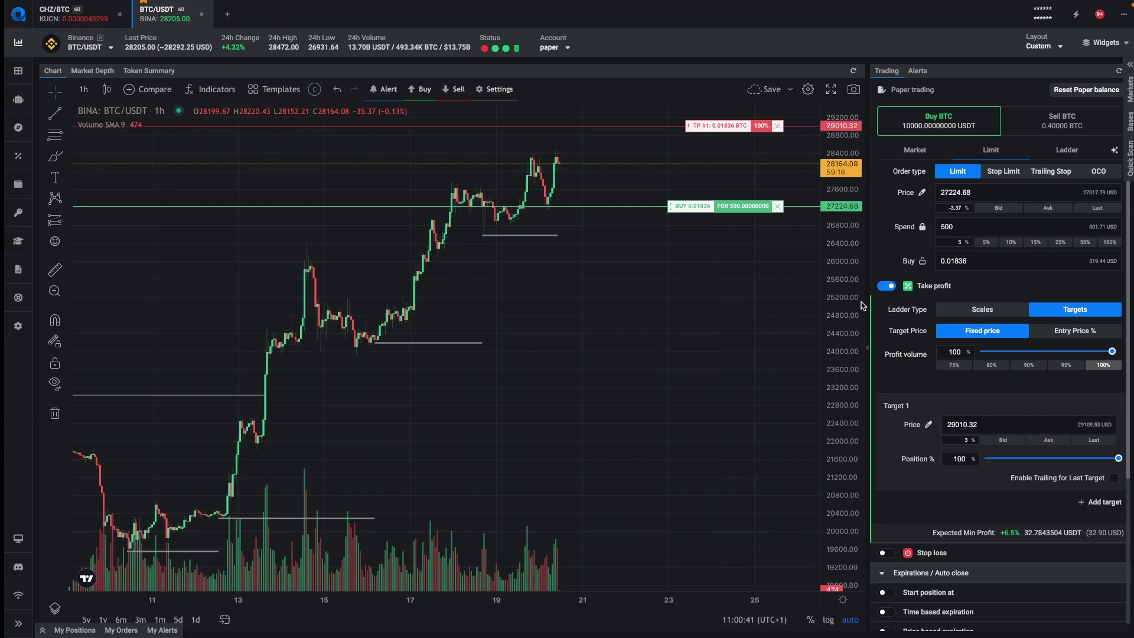
pyautogui.moveTo(705, 125); pyautogui.dragTo(706, 157)
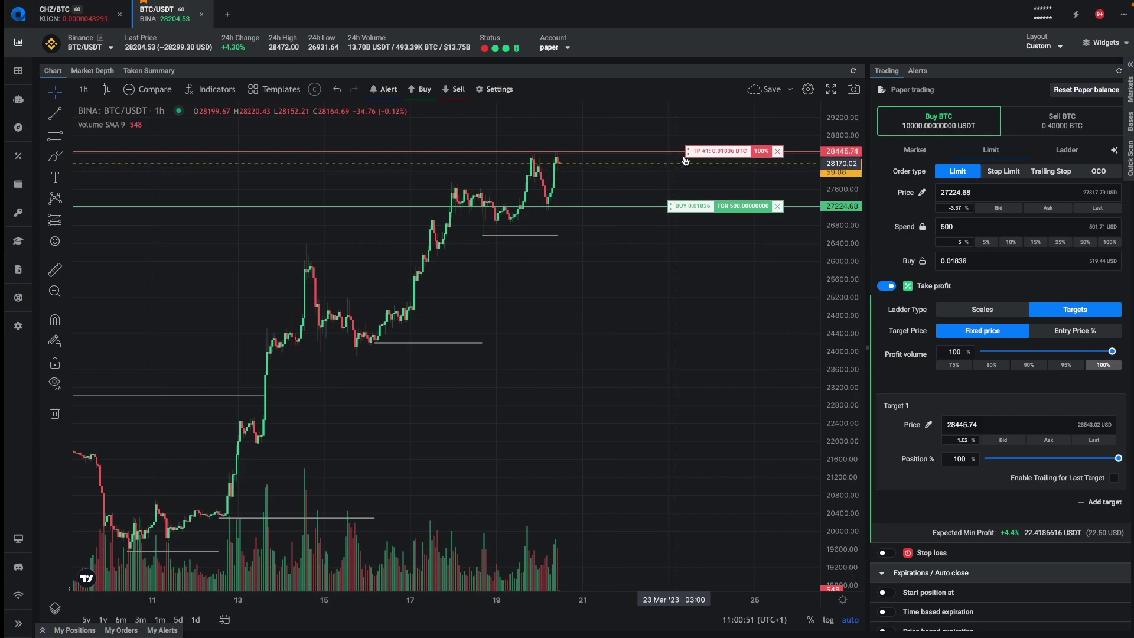
pyautogui.moveTo(695, 153); pyautogui.dragTo(695, 153)
pyautogui.scroll(-3, 1057, 484)
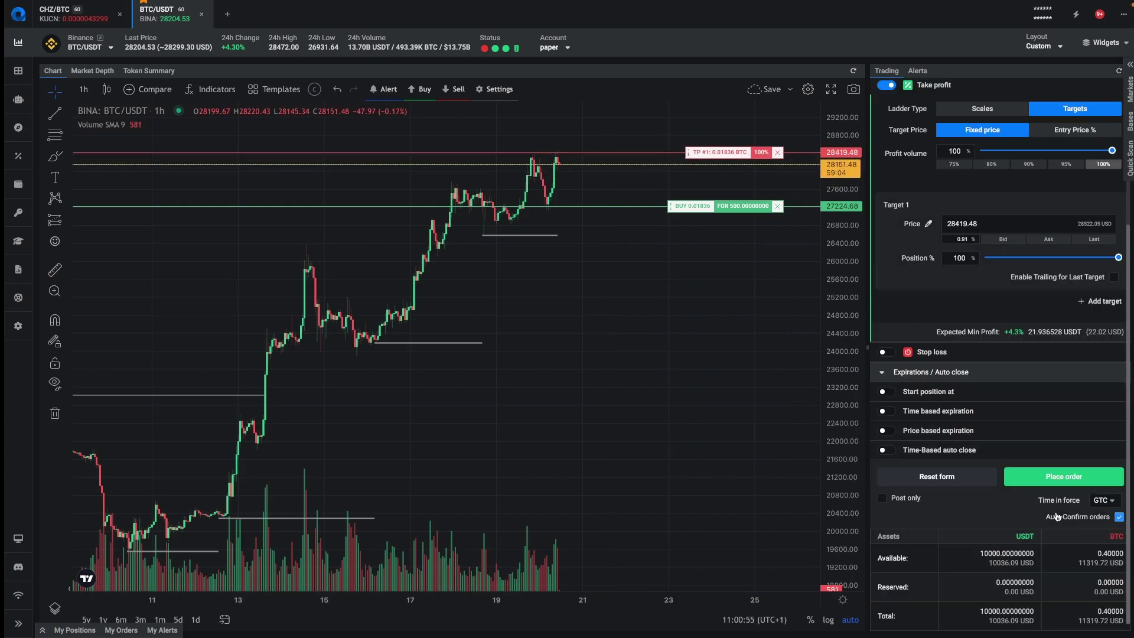
# Submit the 27224.68 limit buy, reserving about 500 USDT on the paper account.
pyautogui.click(1070, 480)
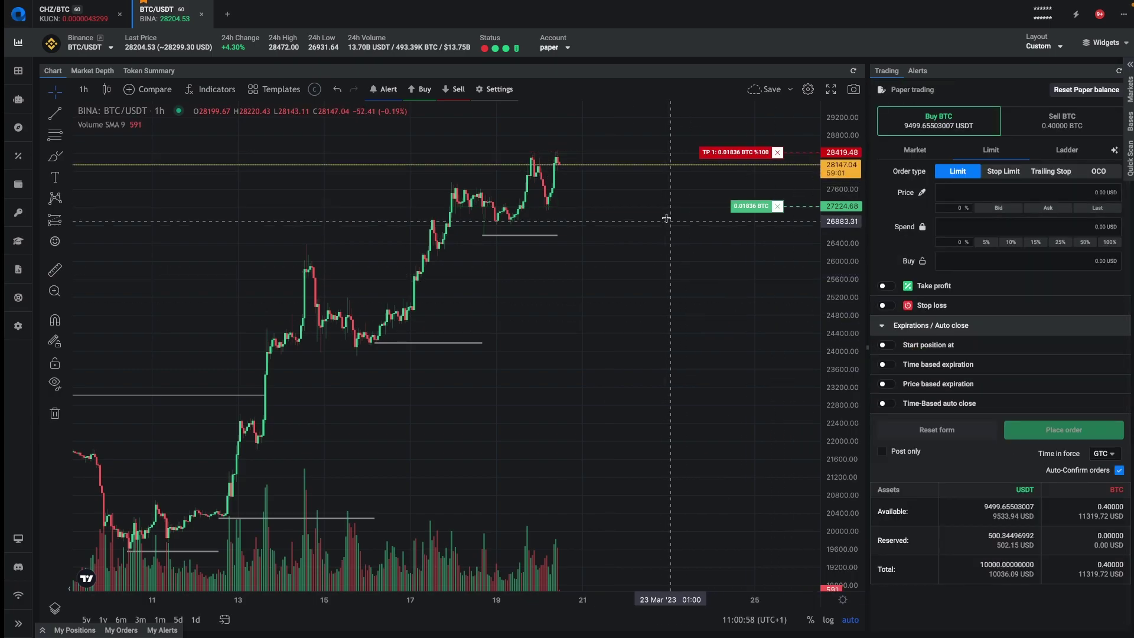
pyautogui.click(750, 206)
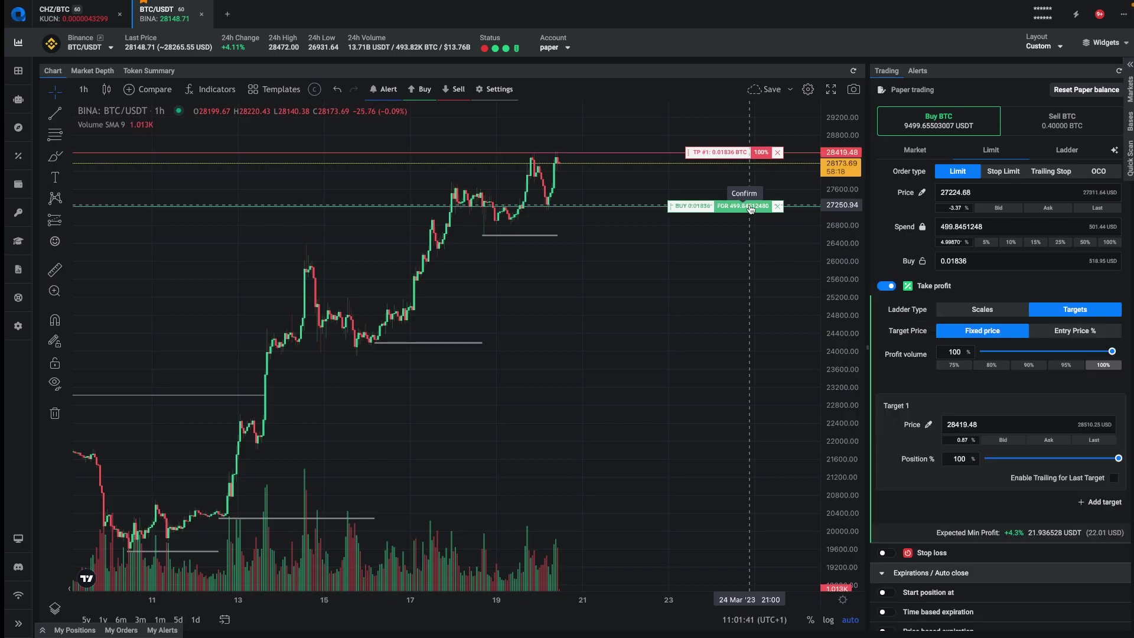
pyautogui.scroll(-3, 1016, 374)
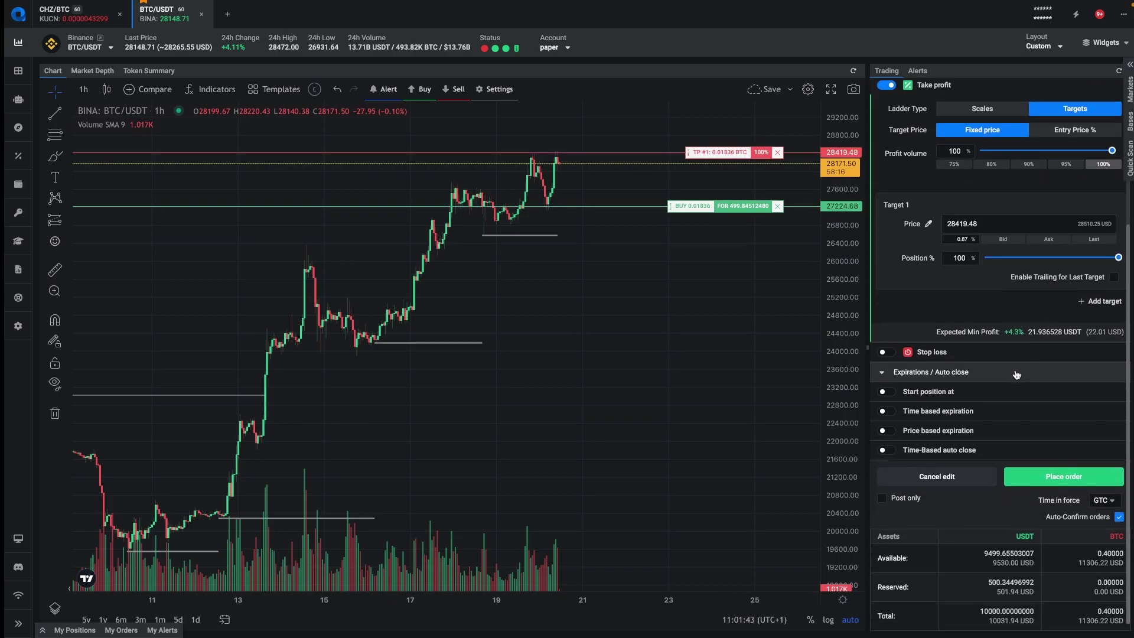
pyautogui.click(889, 393)
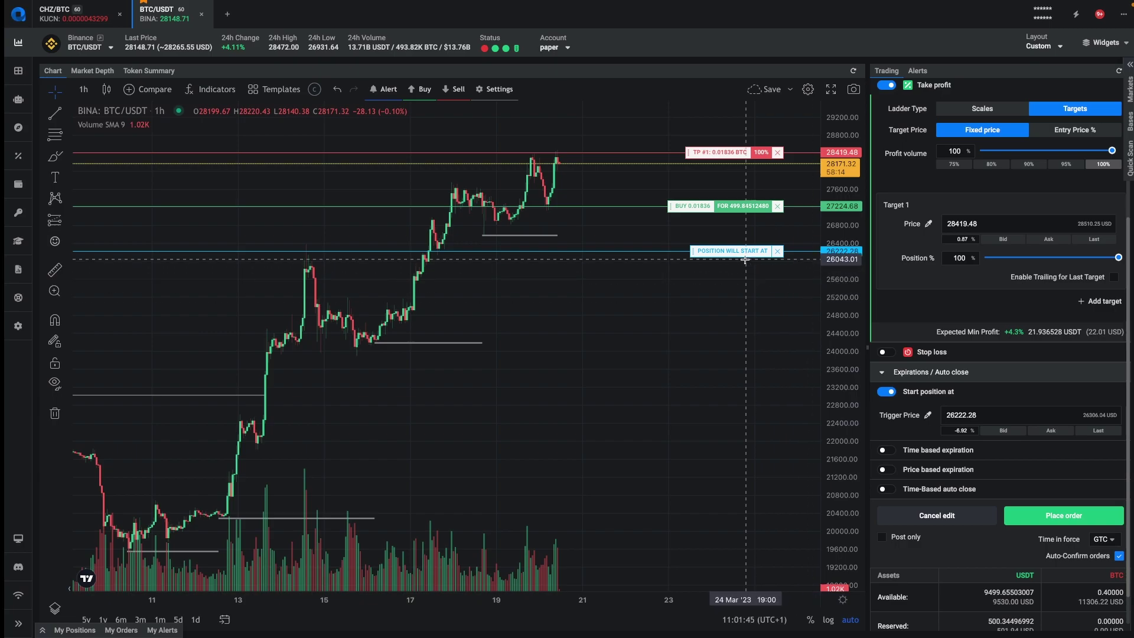
pyautogui.moveTo(695, 255); pyautogui.dragTo(696, 196)
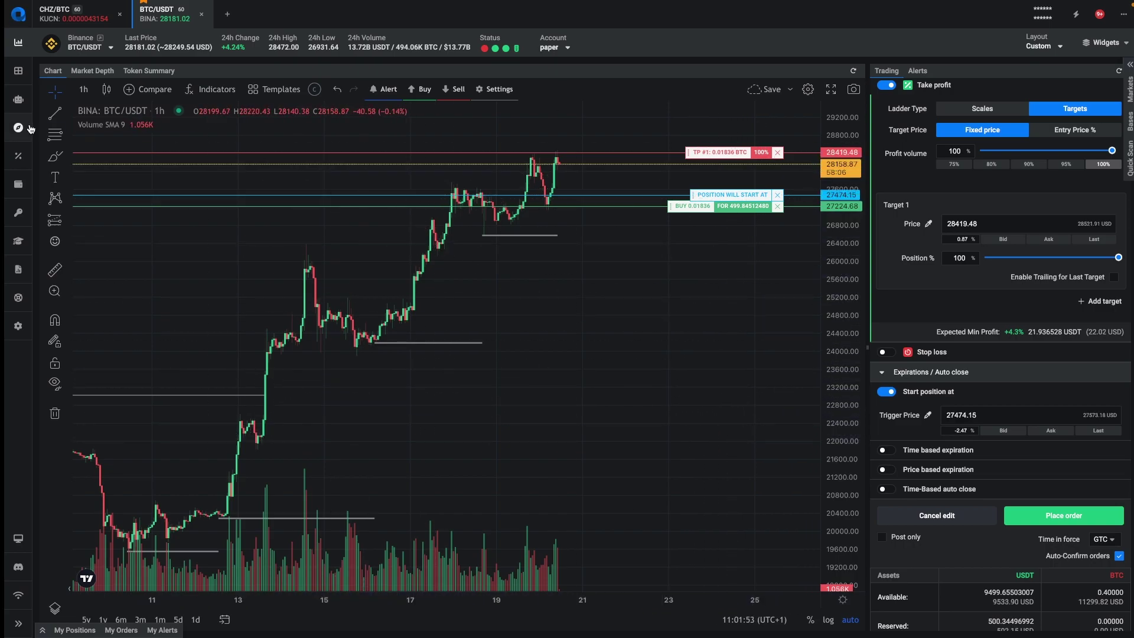
pyautogui.click(56, 160)
pyautogui.moveTo(572, 168); pyautogui.dragTo(579, 194)
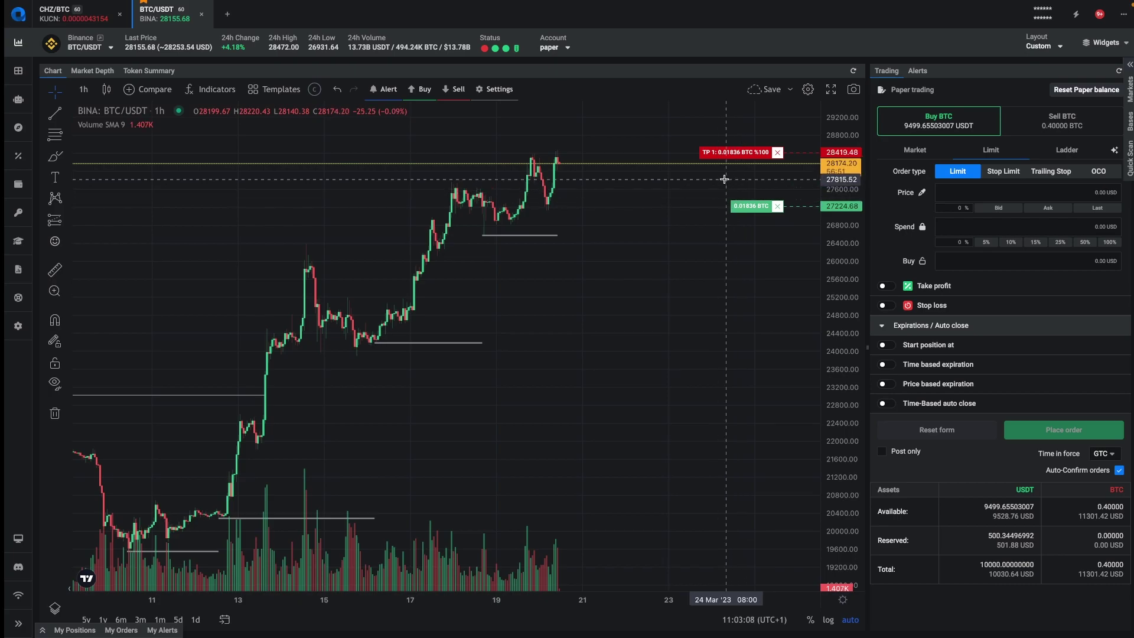
# Edit the buy order: take profit to 29023.45, price-based cancel at 28550.78, start-position trigger enabled.
pyautogui.click(715, 225)
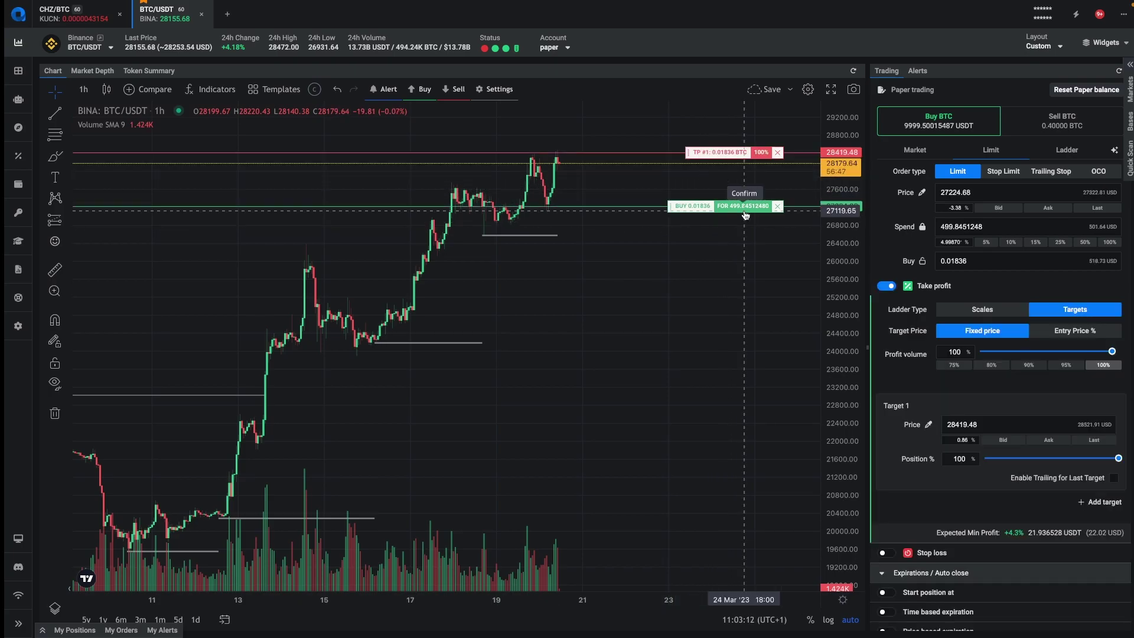
pyautogui.scroll(-3, 964, 449)
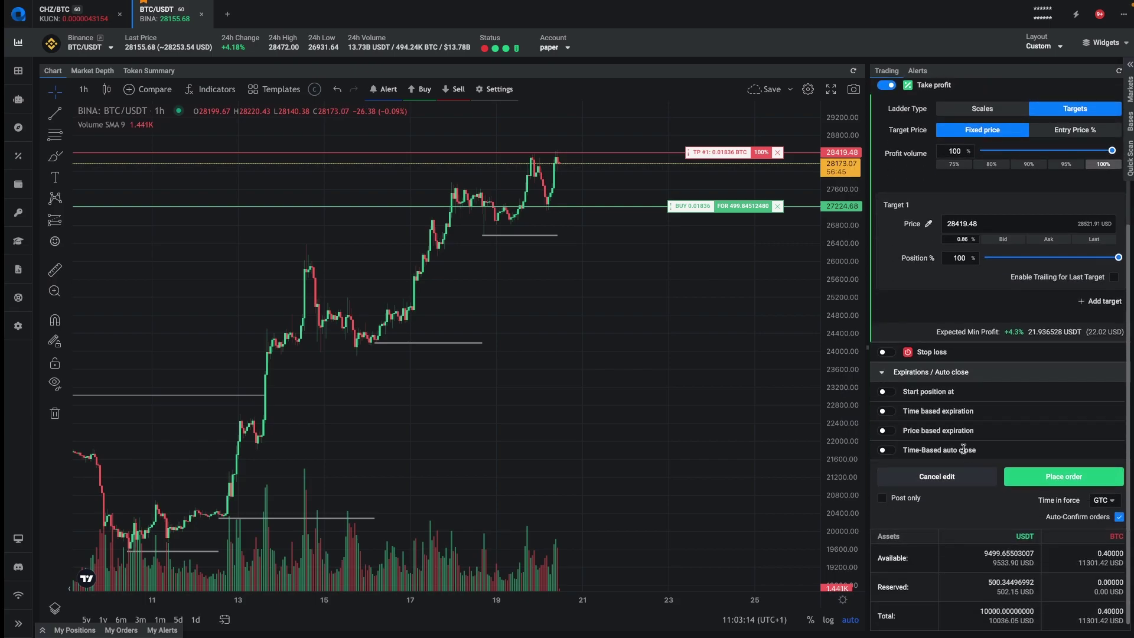
pyautogui.click(884, 433)
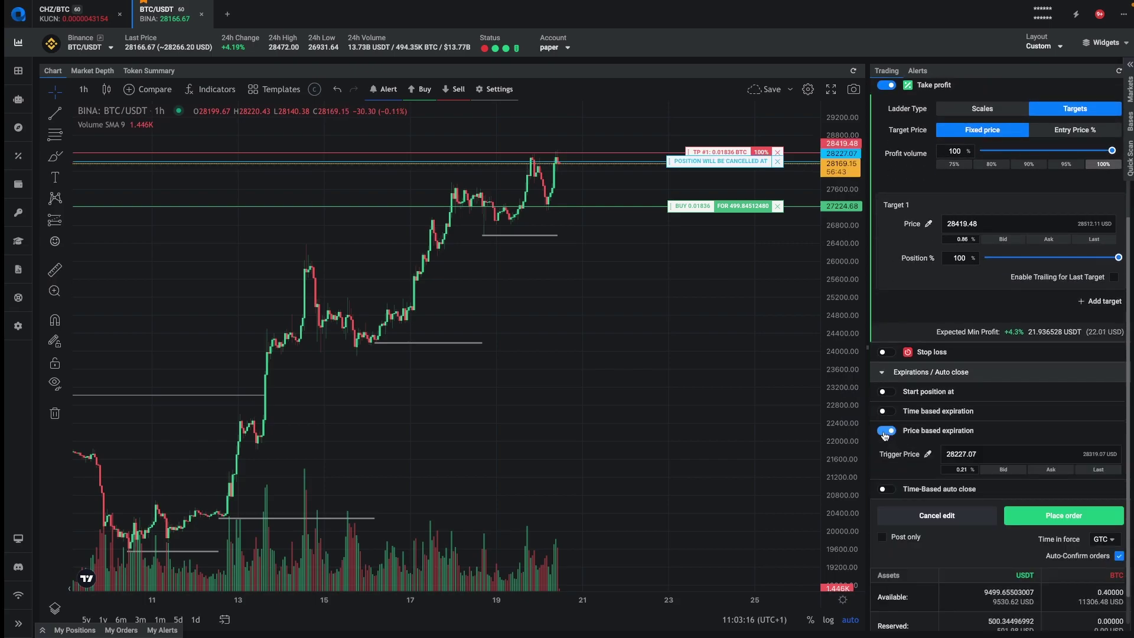
pyautogui.moveTo(717, 152); pyautogui.dragTo(716, 130)
pyautogui.moveTo(684, 165); pyautogui.dragTo(690, 150)
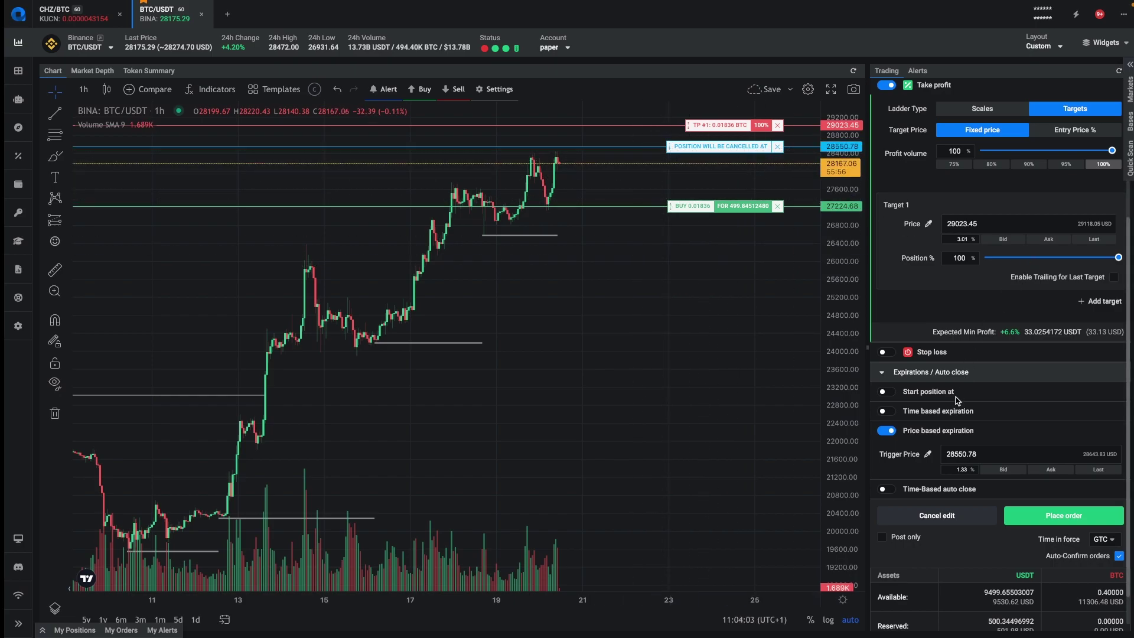
pyautogui.click(884, 392)
# Raise the position start level to 27447.89.
pyautogui.moveTo(698, 251); pyautogui.dragTo(697, 192)
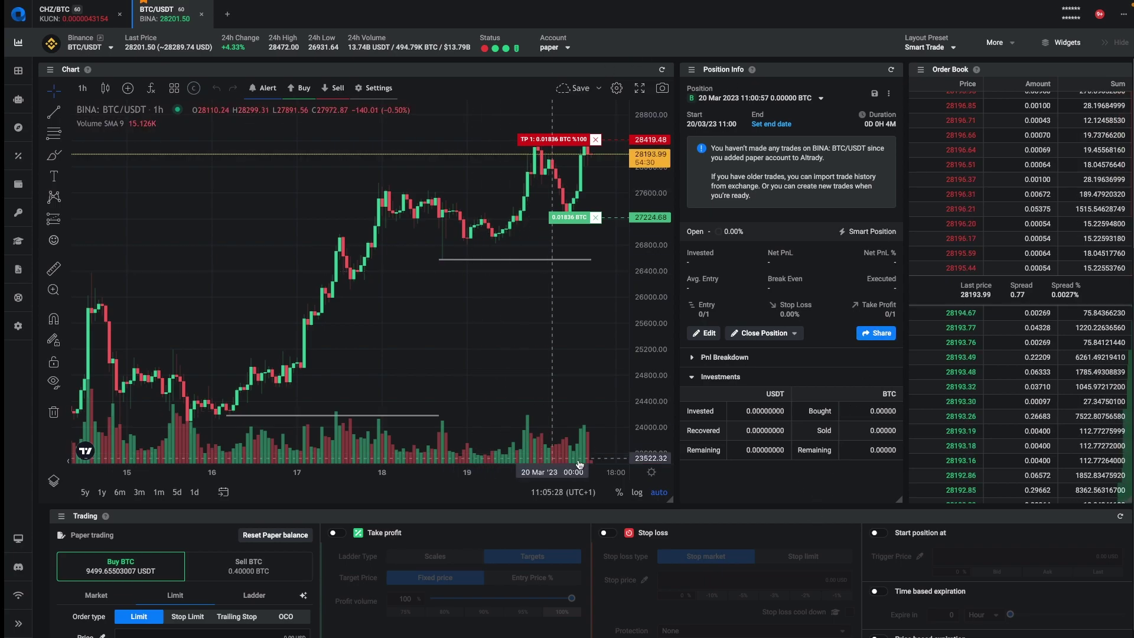
# Fill a new limit buy at 28189.05 spending 5% (474.98 USDT) for 0.01684 BTC.
pyautogui.moveTo(1028, 435)
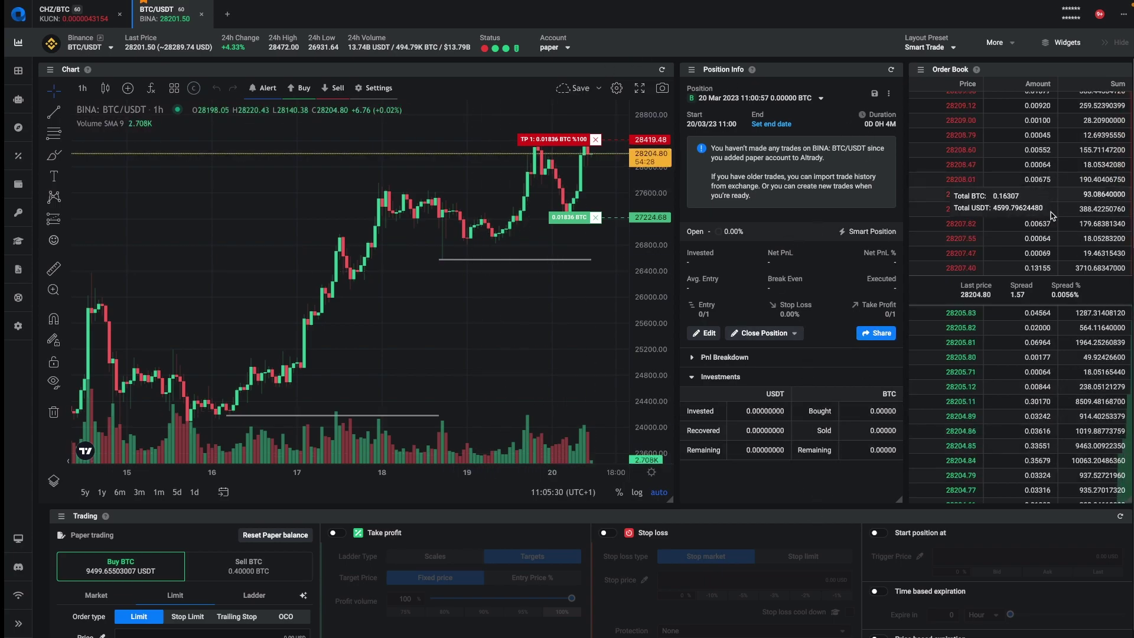
pyautogui.scroll(-3, 827, 514)
pyautogui.scroll(-3, 817, 483)
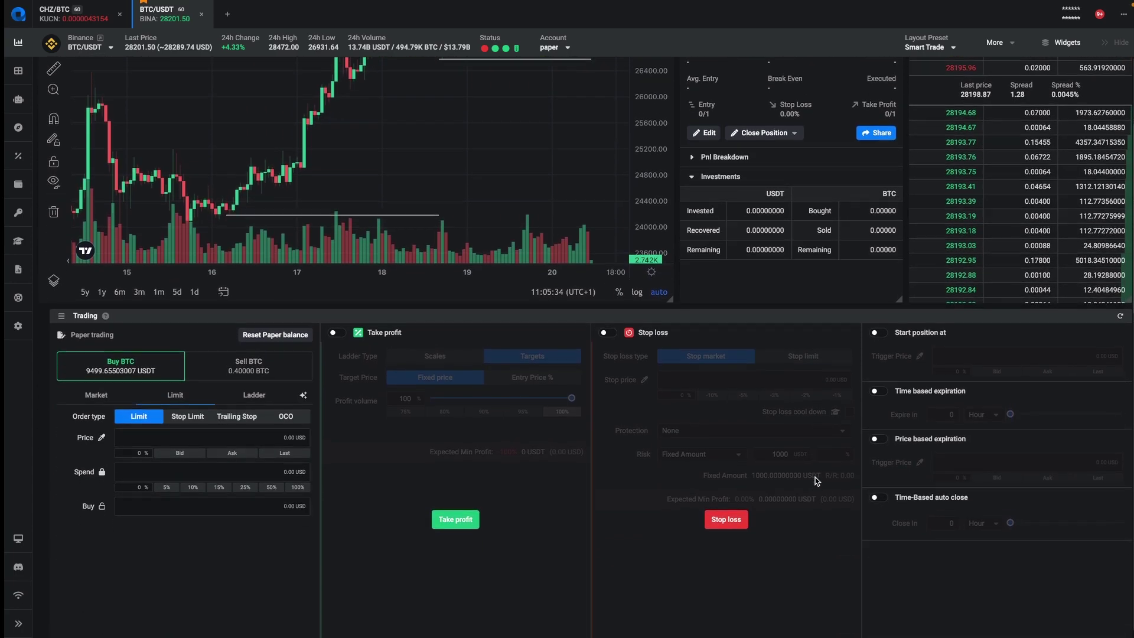
pyautogui.scroll(-2, 804, 475)
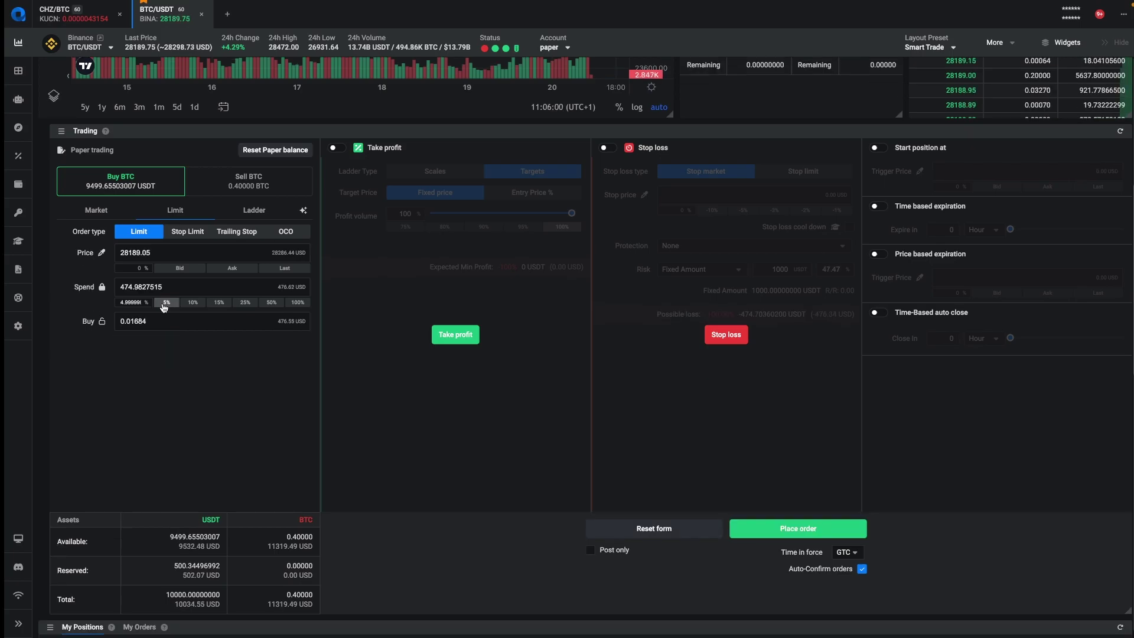
# Add a 28741.61 take-profit and a 27647.1 stop-market stop loss to the new buy.
pyautogui.click(454, 339)
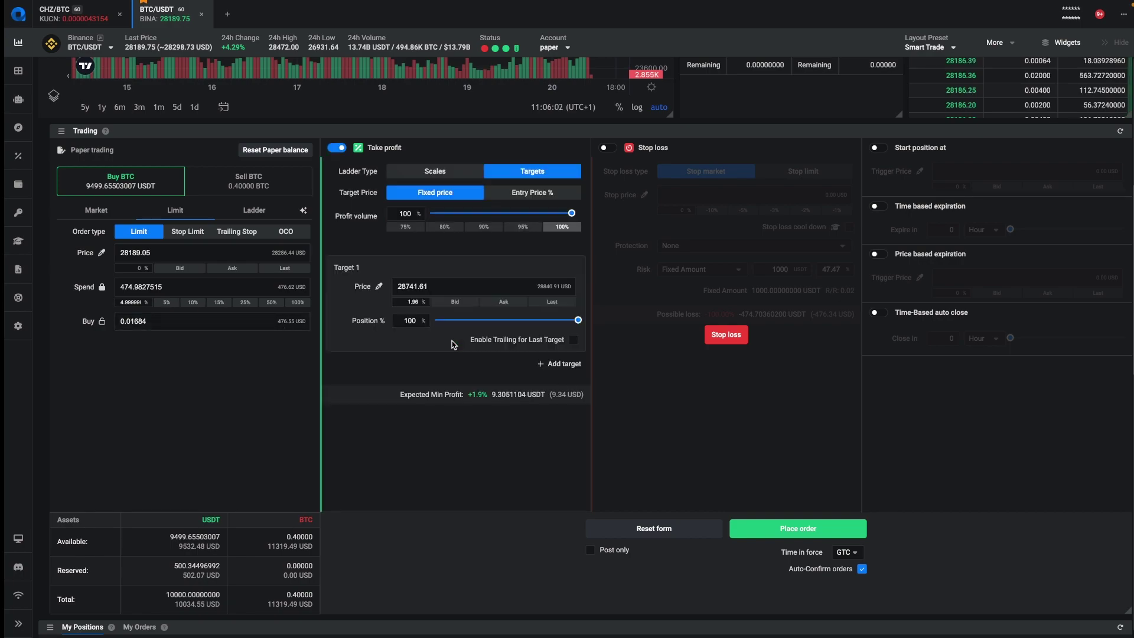
pyautogui.click(726, 335)
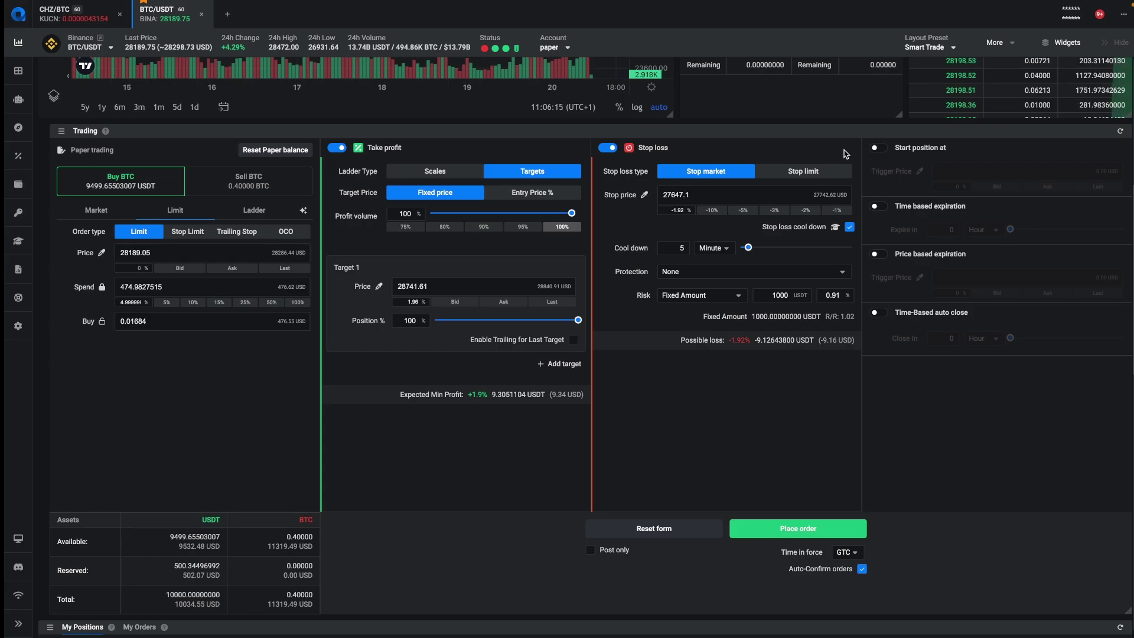
pyautogui.scroll(2, 811, 199)
pyautogui.scroll(5, 811, 200)
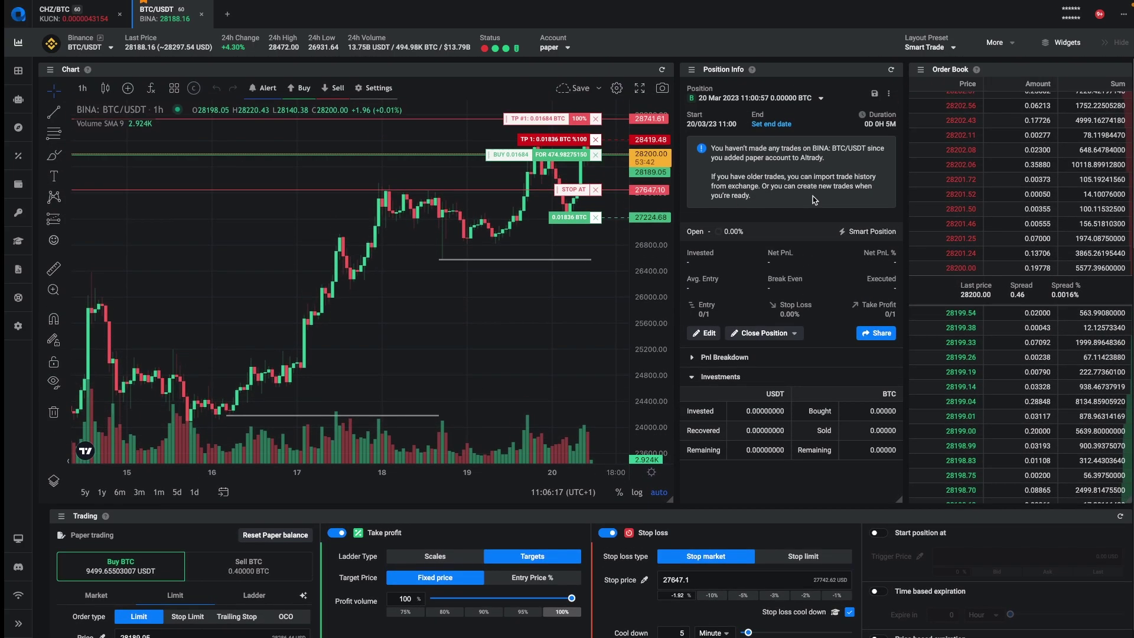
# Choose Use fixed layout from the Layout Preset list to get the Custom layout.
pyautogui.click(937, 43)
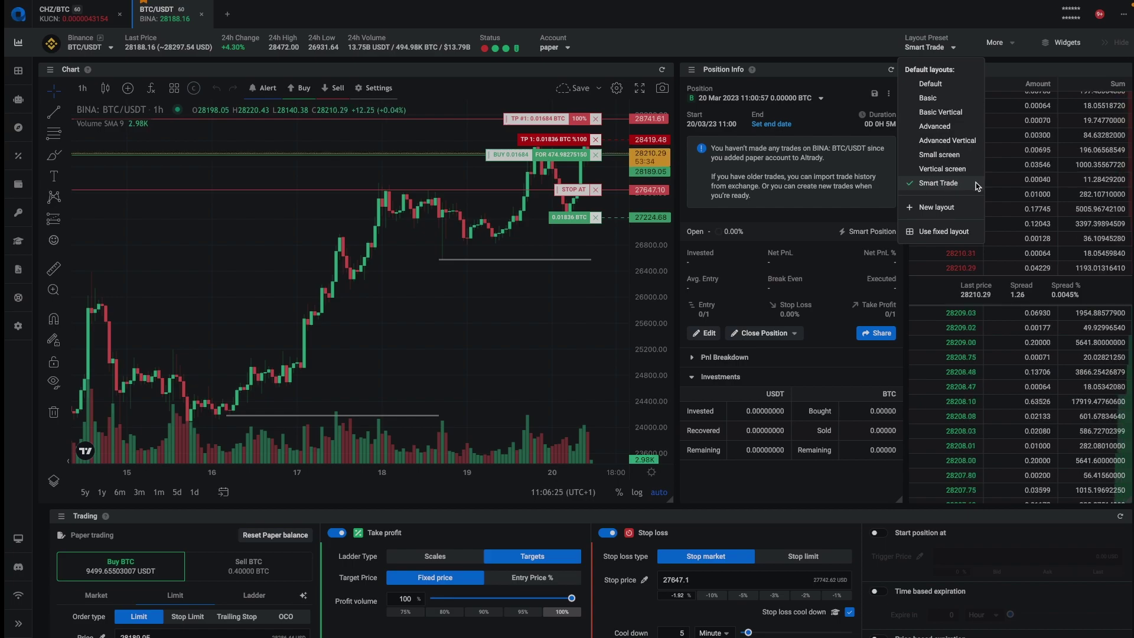
pyautogui.click(971, 232)
# Return to the flexible Smart Trade layout and check the open long BTC/USDT position in My Positions.
pyautogui.click(1044, 50)
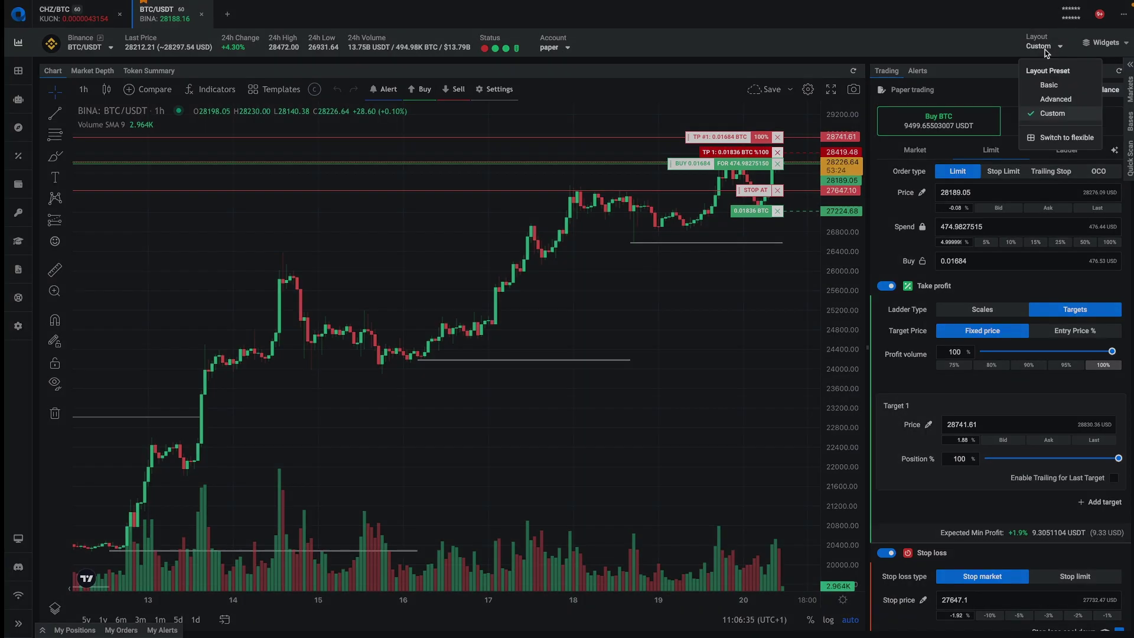
pyautogui.click(1062, 139)
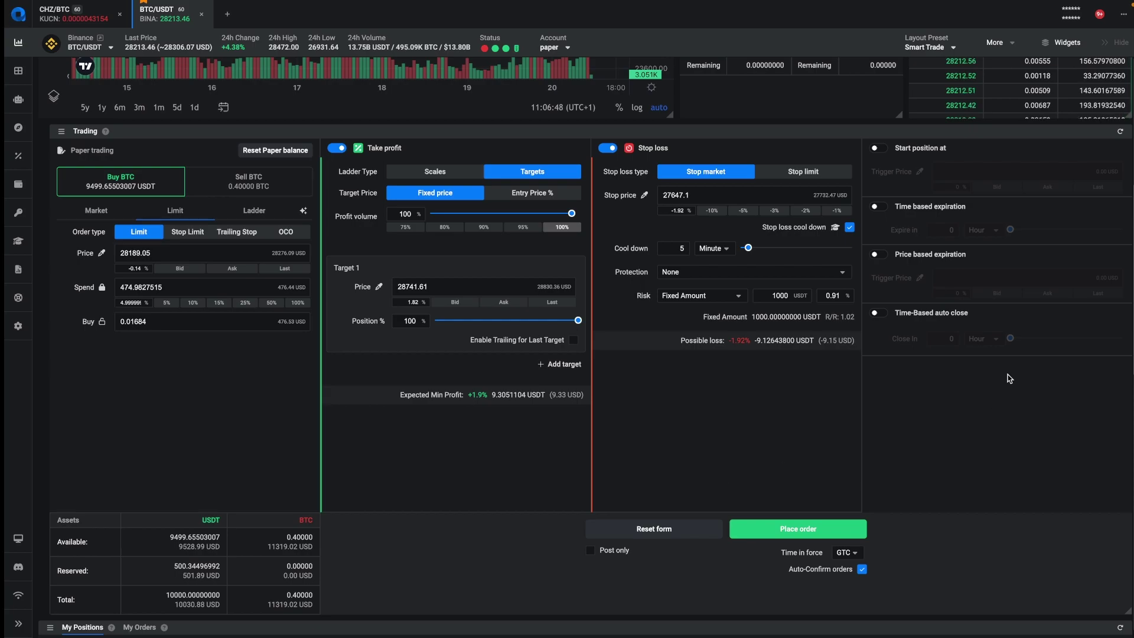
pyautogui.scroll(-6, 955, 529)
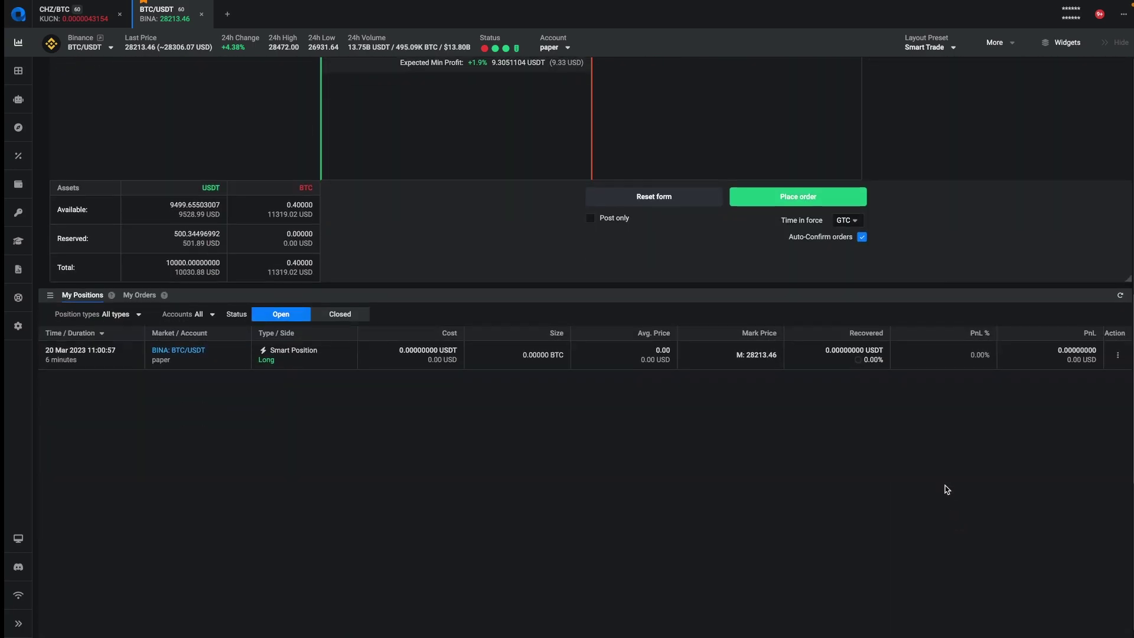
pyautogui.scroll(-1, 907, 451)
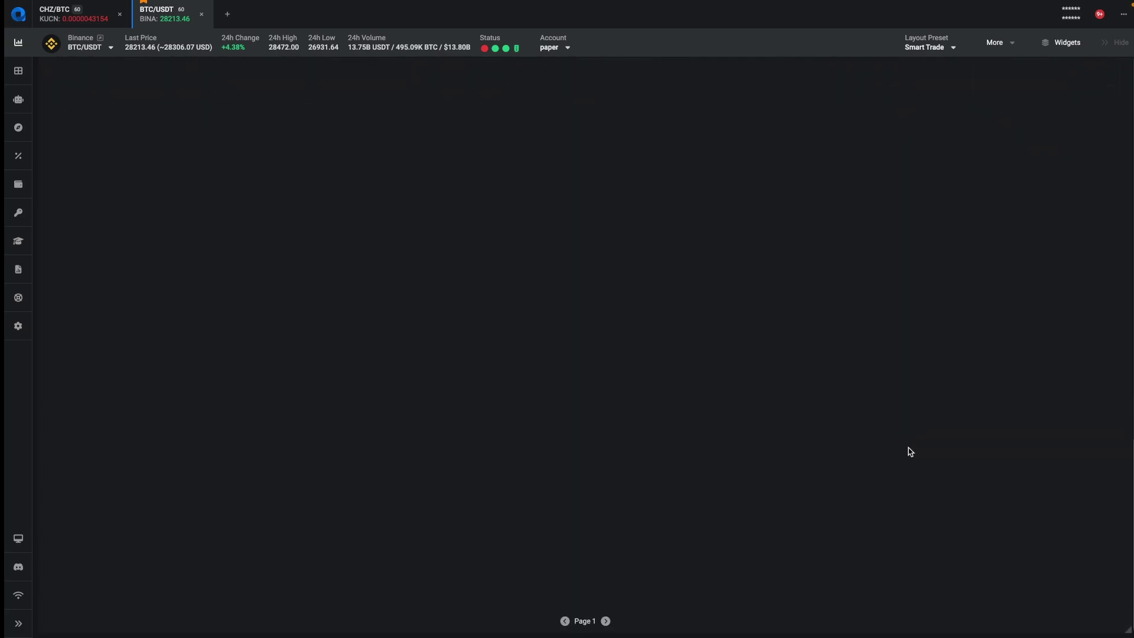
pyautogui.click(340, 270)
pyautogui.click(281, 271)
pyautogui.scroll(-2, 880, 482)
pyautogui.scroll(5, 878, 472)
pyautogui.scroll(3, 960, 518)
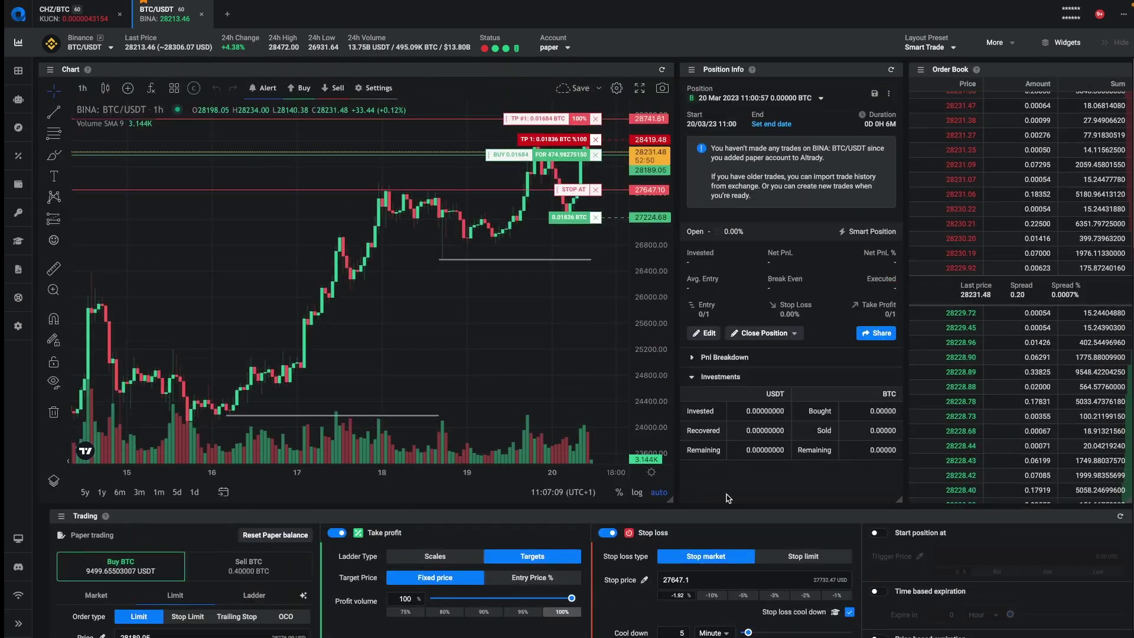